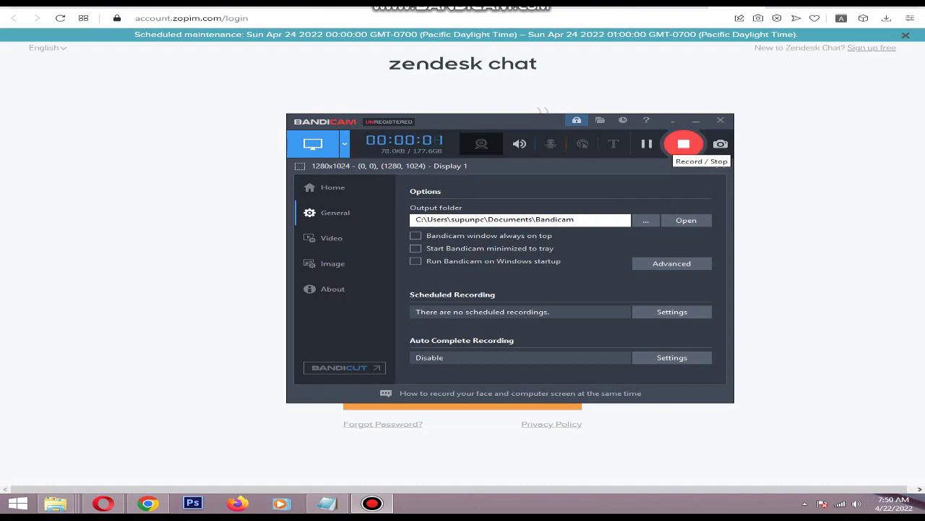
click(697, 121)
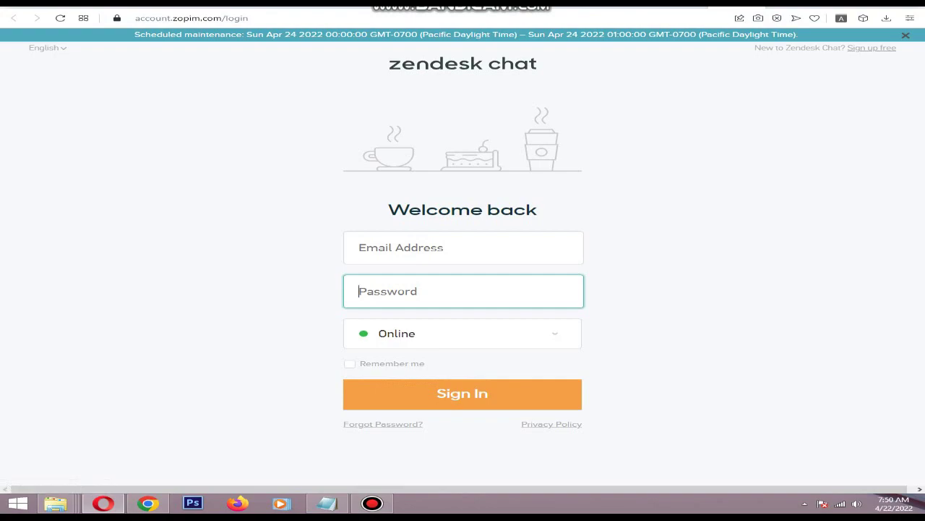
click(242, 18)
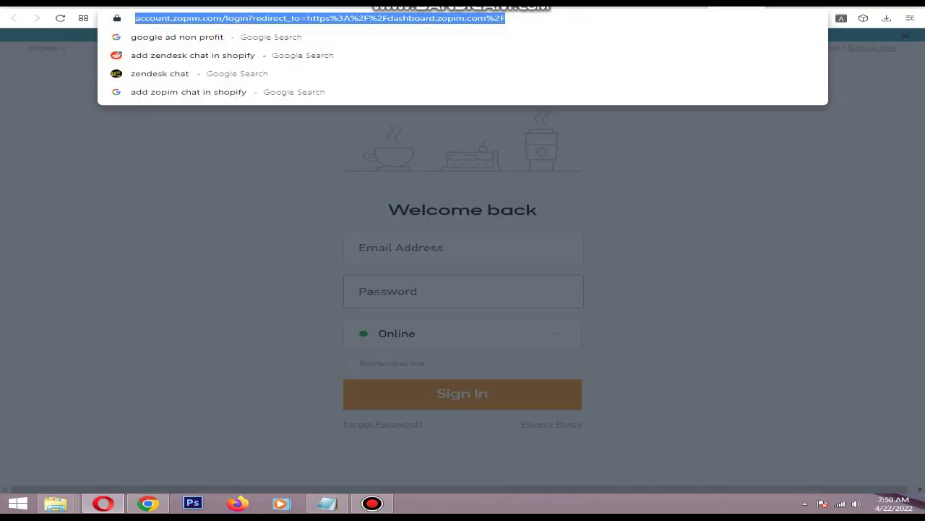
click(242, 18)
drag(508, 18, 129, 18)
key(Escape)
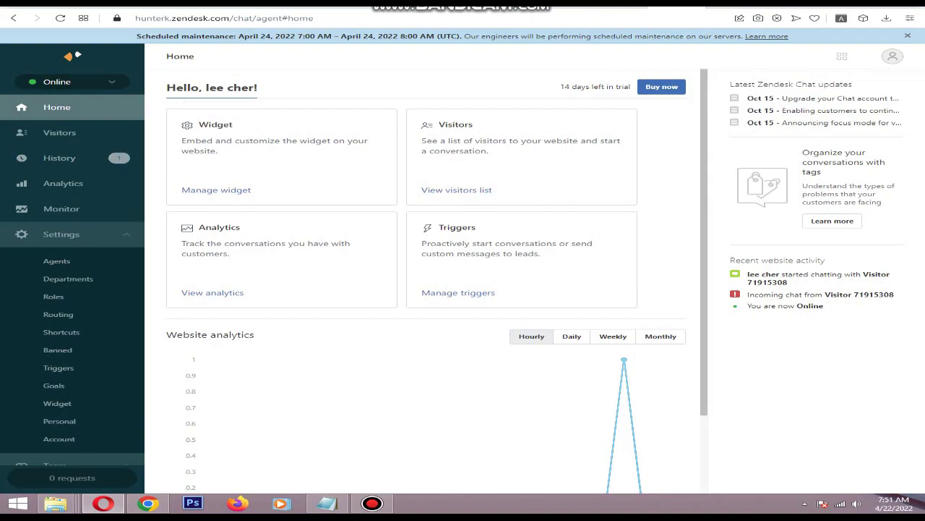
Step: Open the chat widget's getting-started page from the dashboard and copy the Web Widget (Classic) embed script
click(217, 190)
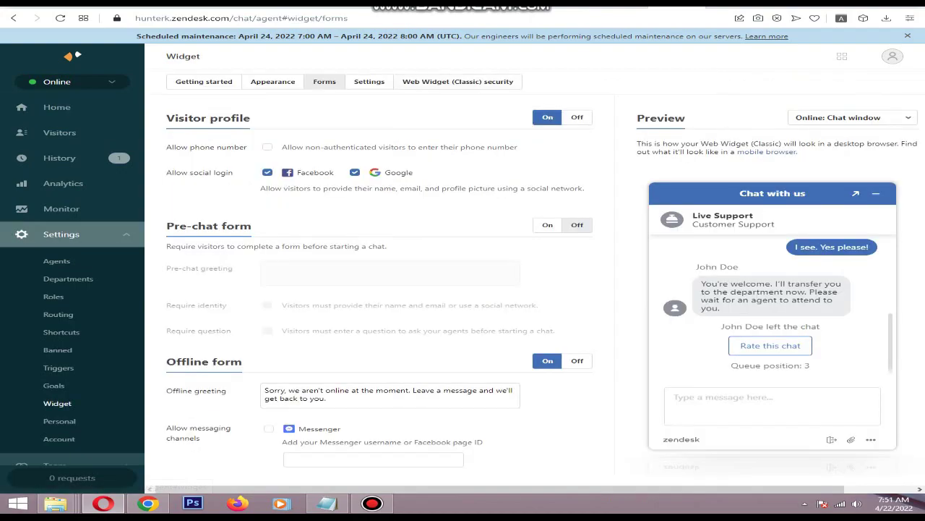
click(204, 82)
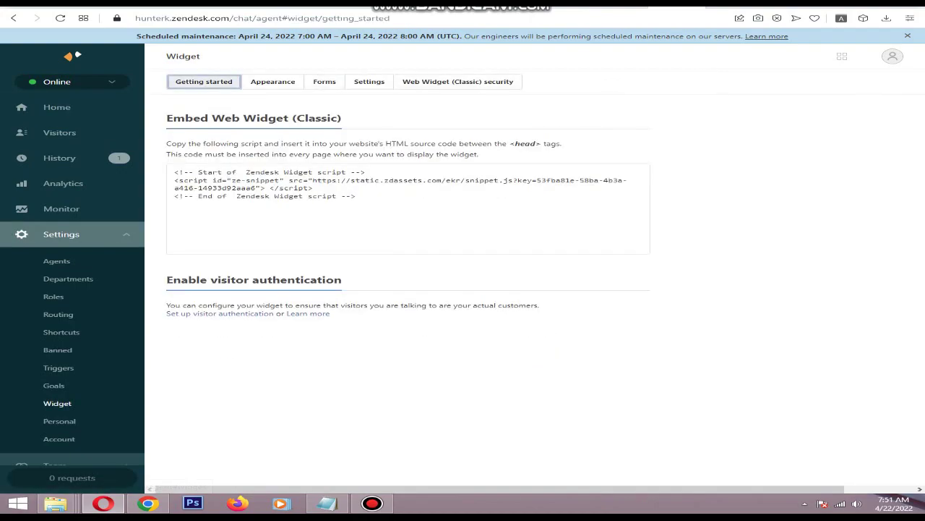
click(286, 182)
right_click(285, 182)
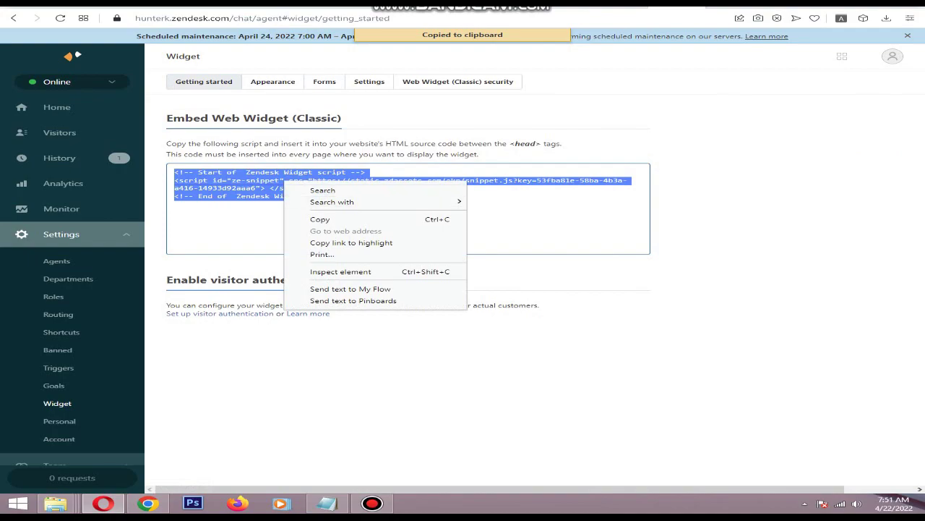
click(321, 220)
Step: Switch to the Shopify admin and open the code editor of the online store's live Dawn theme
click(615, 6)
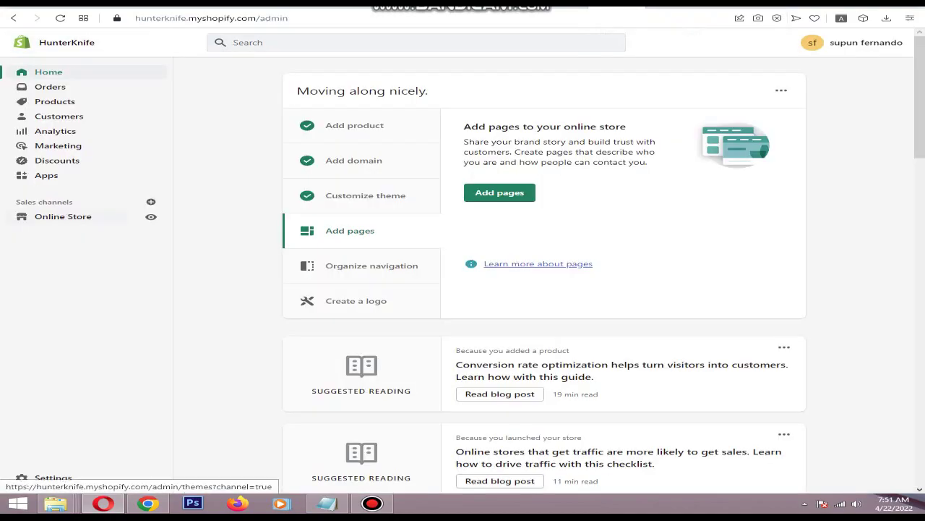
click(62, 216)
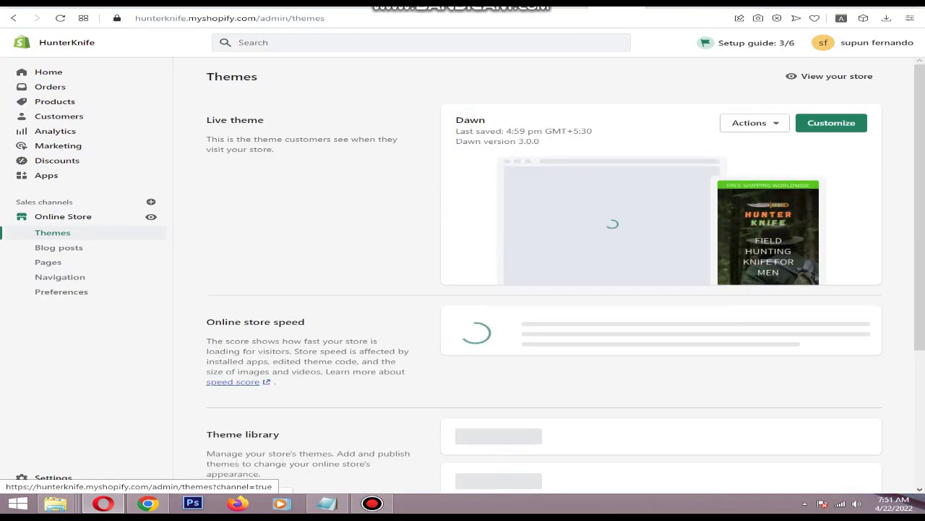
click(754, 123)
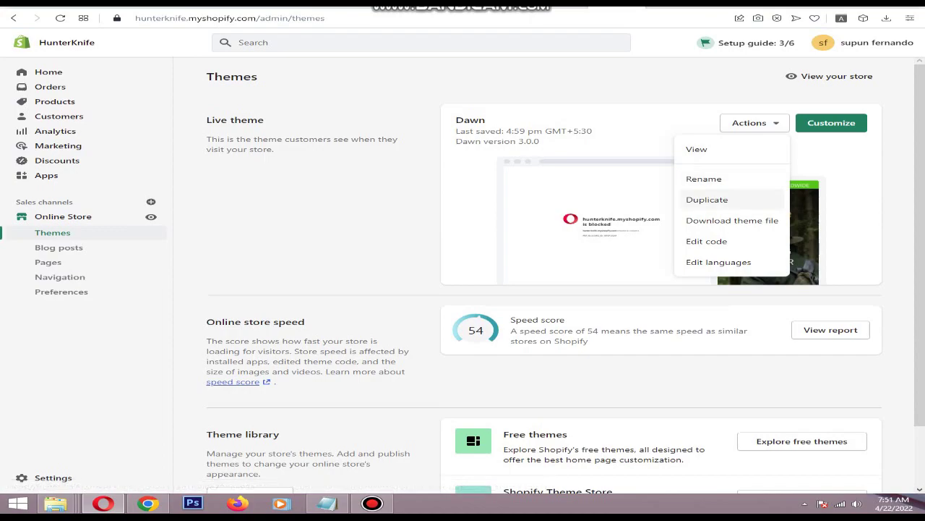
click(707, 241)
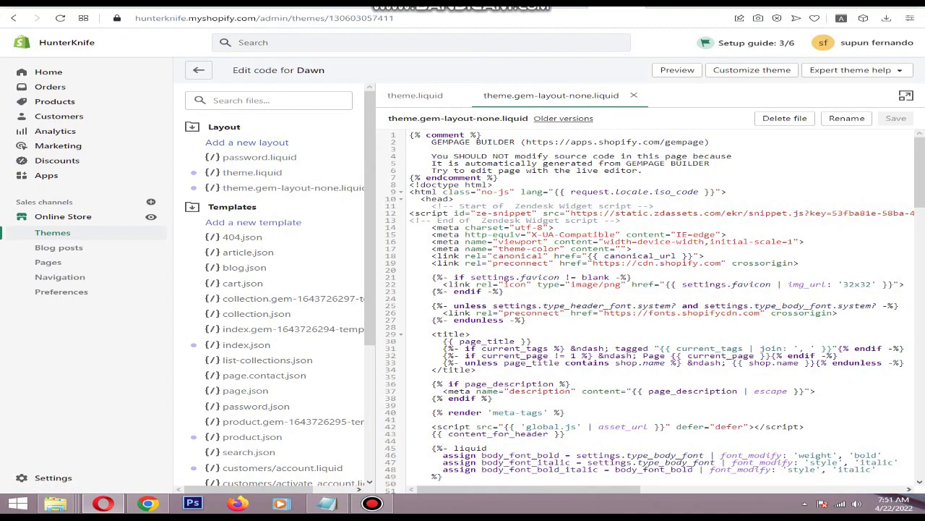
Step: Examine where the Zendesk Widget script sits inside the head section of theme.liquid and theme.gem-layout-none.liquid
click(252, 172)
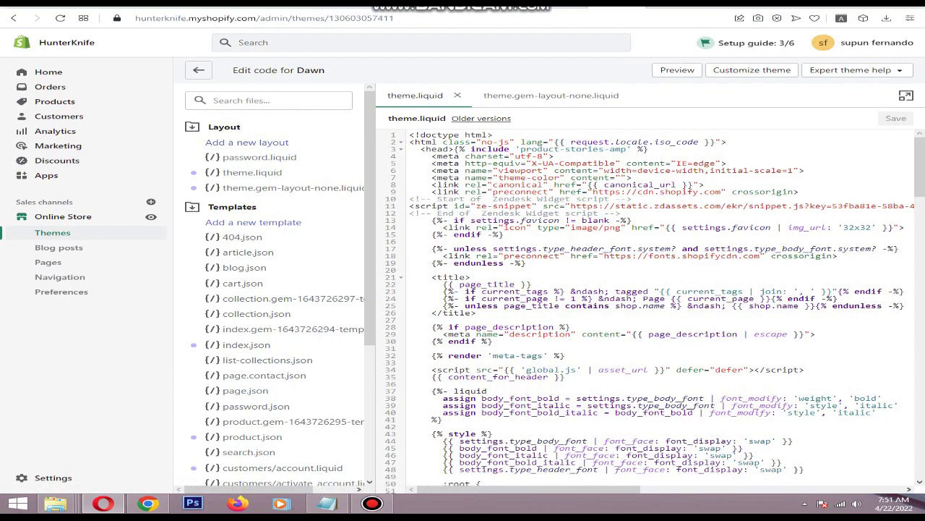
click(289, 188)
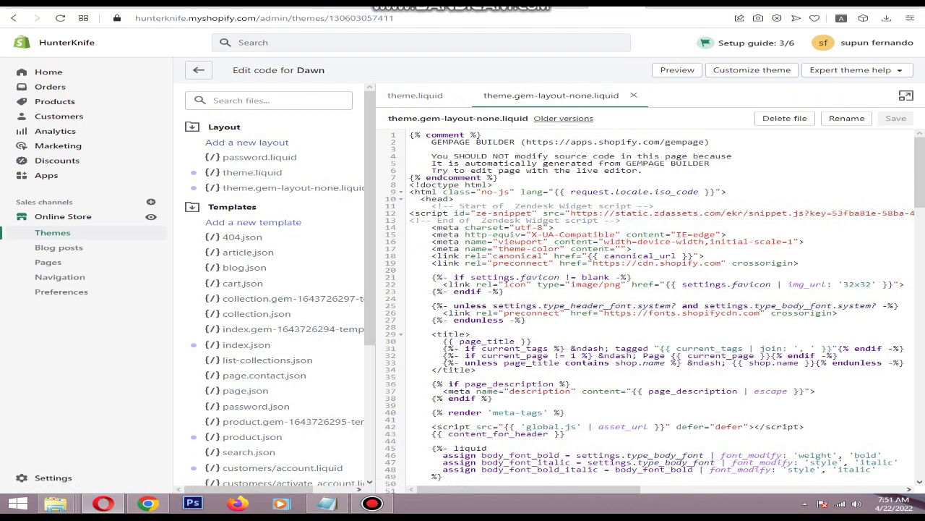
drag(410, 192, 454, 198)
click(566, 213)
click(463, 199)
click(420, 199)
click(457, 206)
drag(432, 207, 622, 220)
click(432, 207)
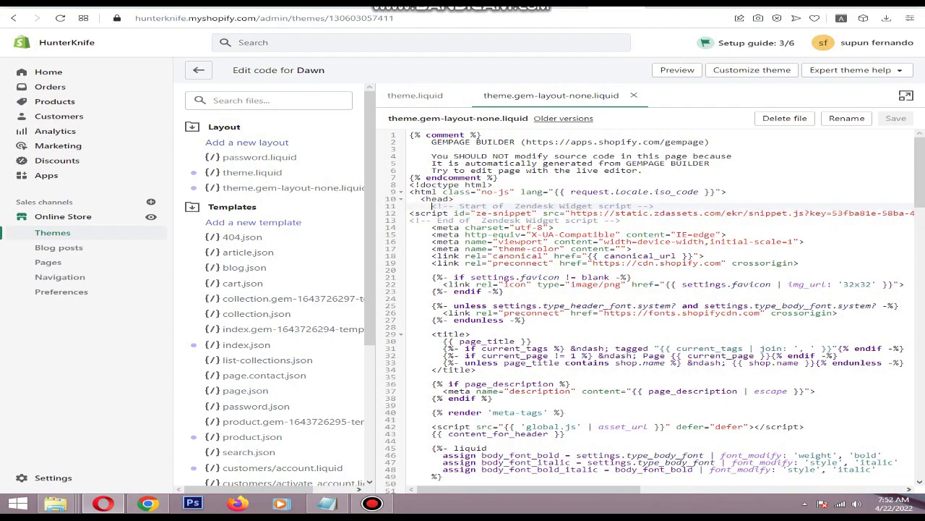
drag(432, 207, 555, 228)
click(622, 221)
drag(621, 220, 455, 199)
click(508, 206)
click(463, 198)
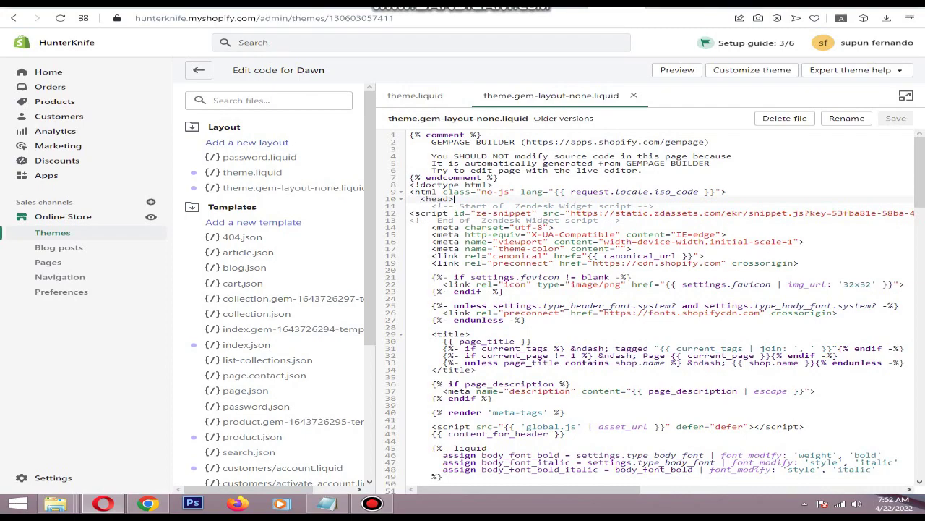
Step: Open the storefront hunterknife.shop in a new browser tab
key(ctrl+t)
text(hunt)
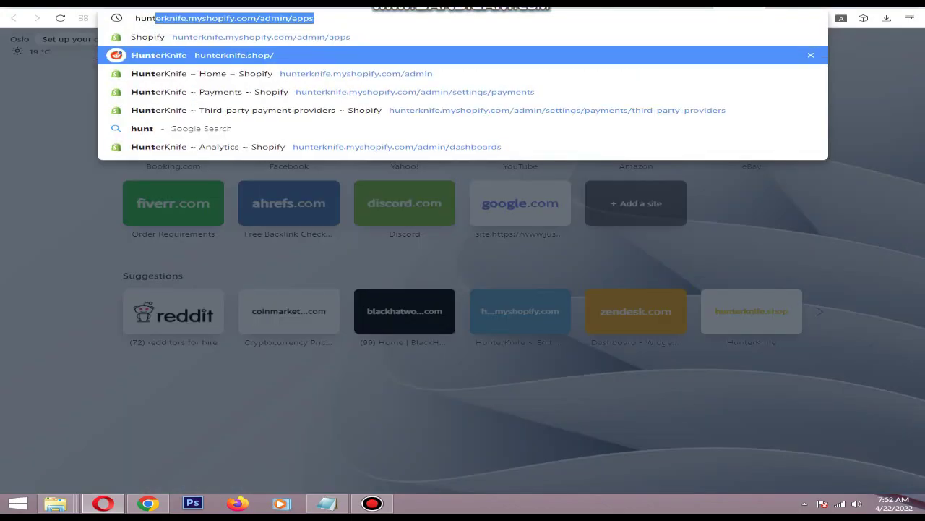
key(Return)
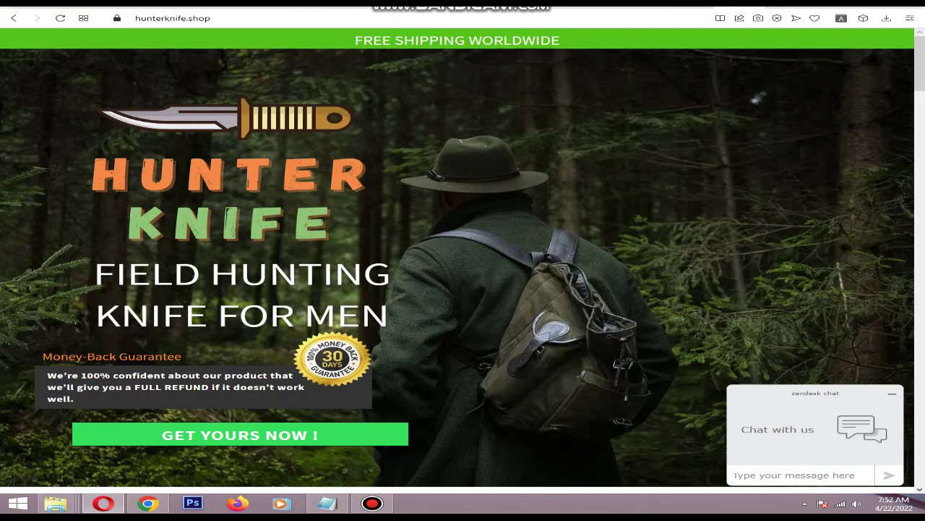
Step: Send the test message "hiii" through the storefront's chat widget
click(796, 474)
text(hey)
key(Return)
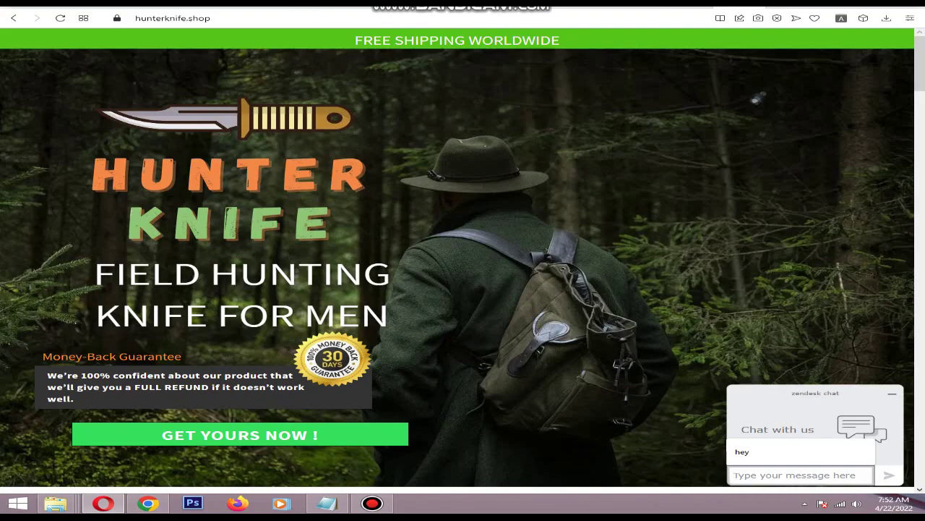
text(hiii)
key(Return)
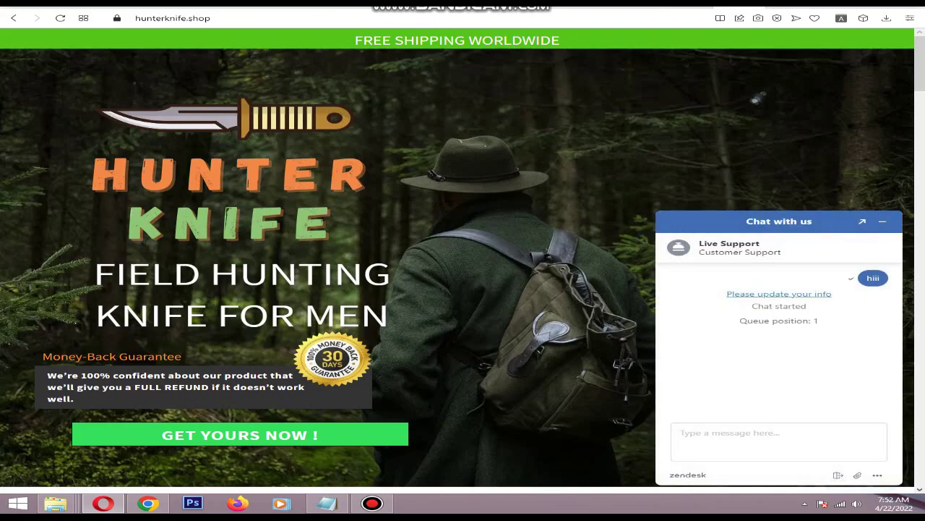
Step: Return to the Zendesk dashboard and review the widget's appearance settings, including chat window, chat badge and concierge
click(630, 6)
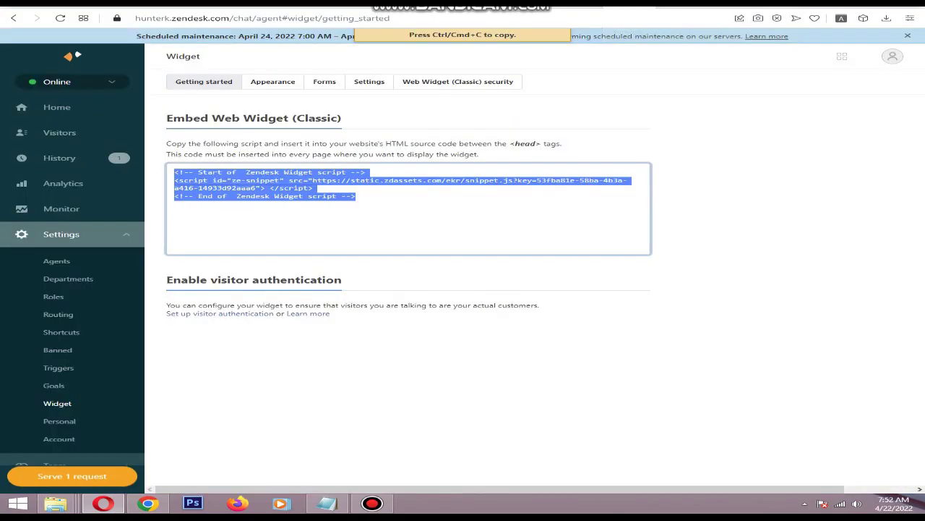
click(408, 209)
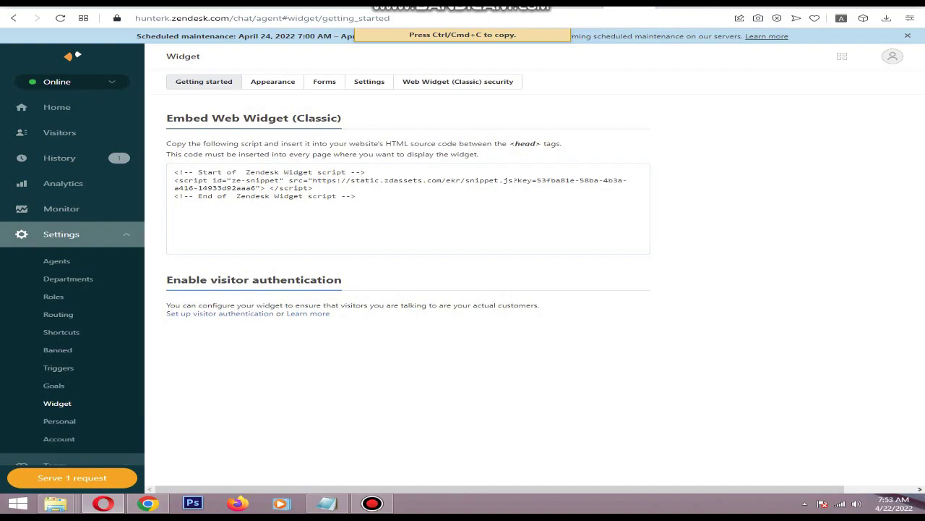
click(273, 82)
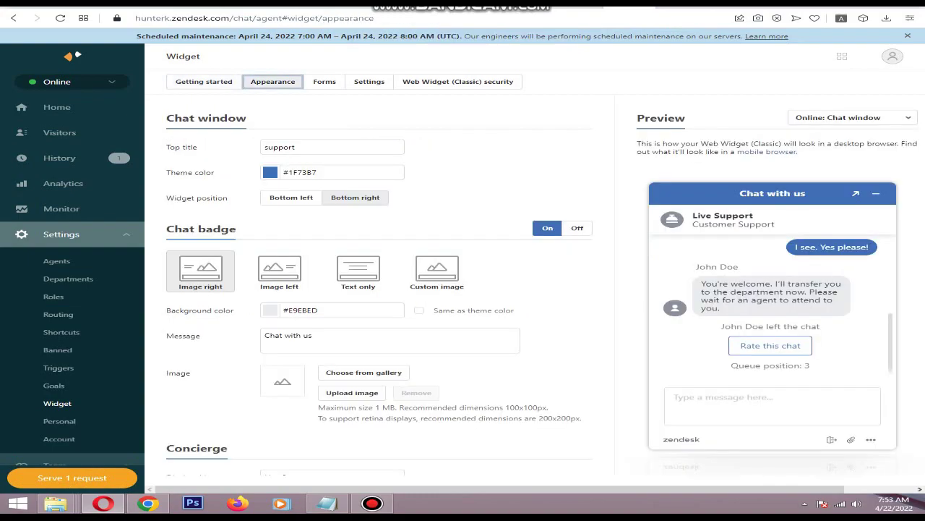
scroll(379, 289, down, 3)
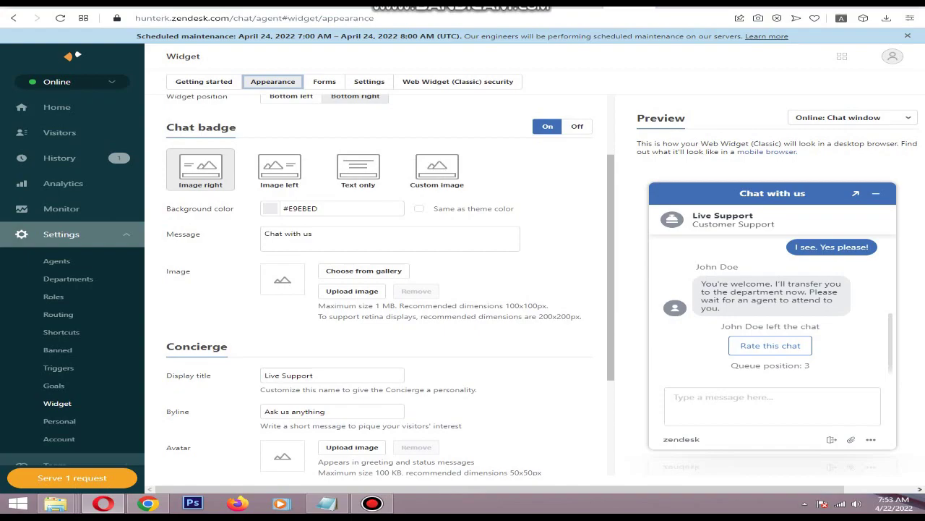
scroll(380, 289, down, 5)
scroll(379, 290, up, 8)
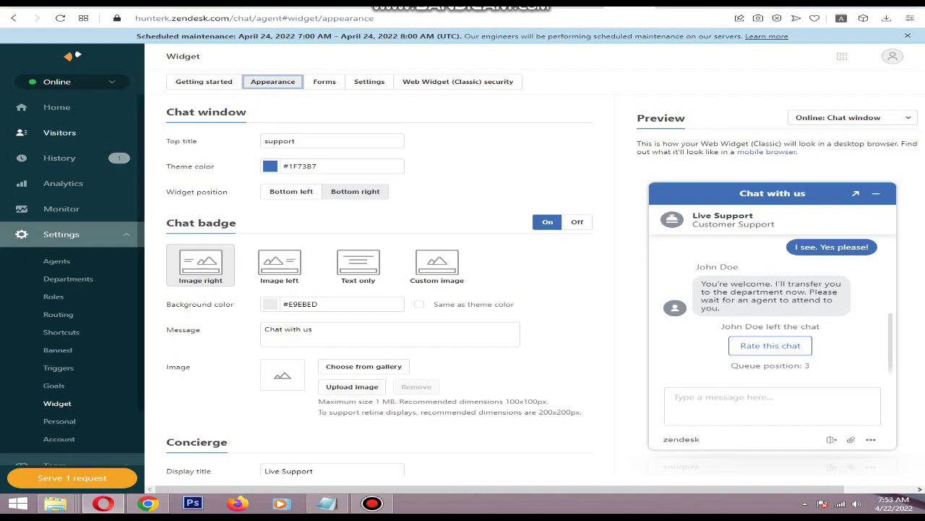
Step: Open the incoming chat from the Zendesk visitor list and read the visitor's message
click(59, 132)
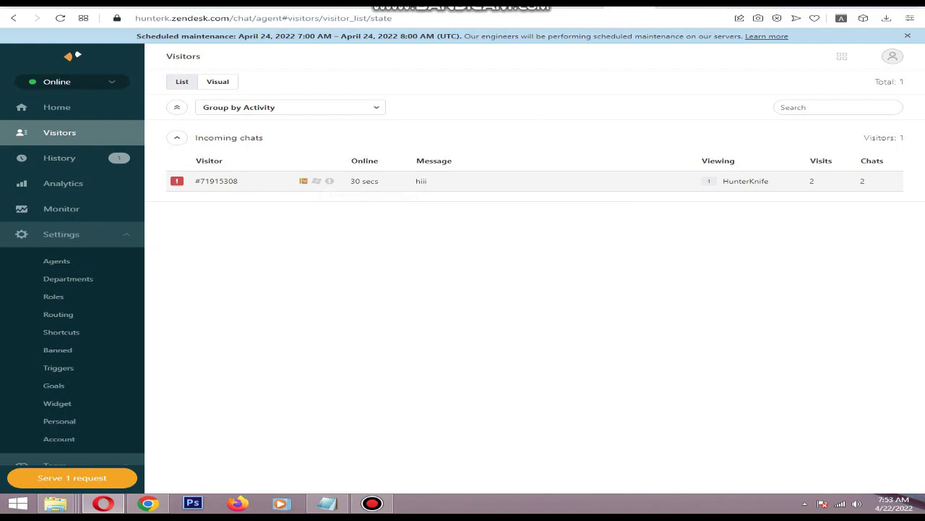
click(217, 181)
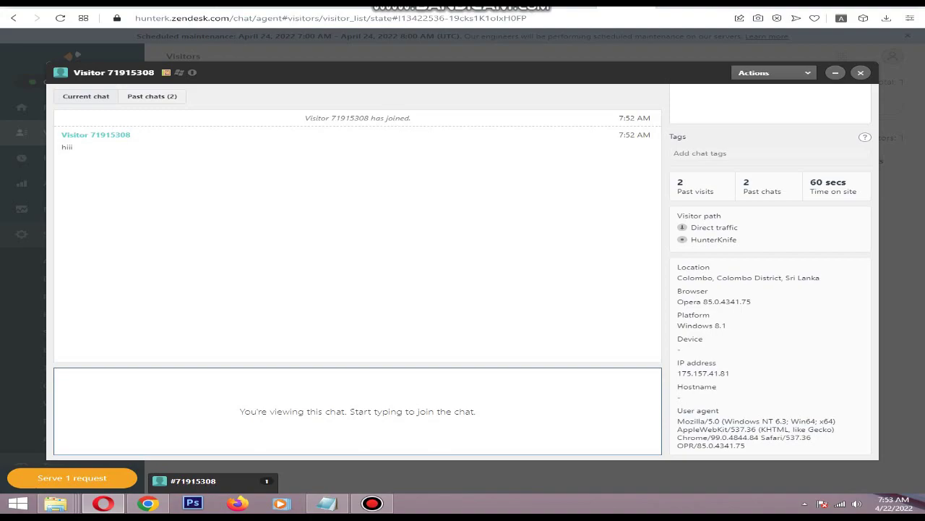
drag(61, 148, 73, 147)
click(130, 167)
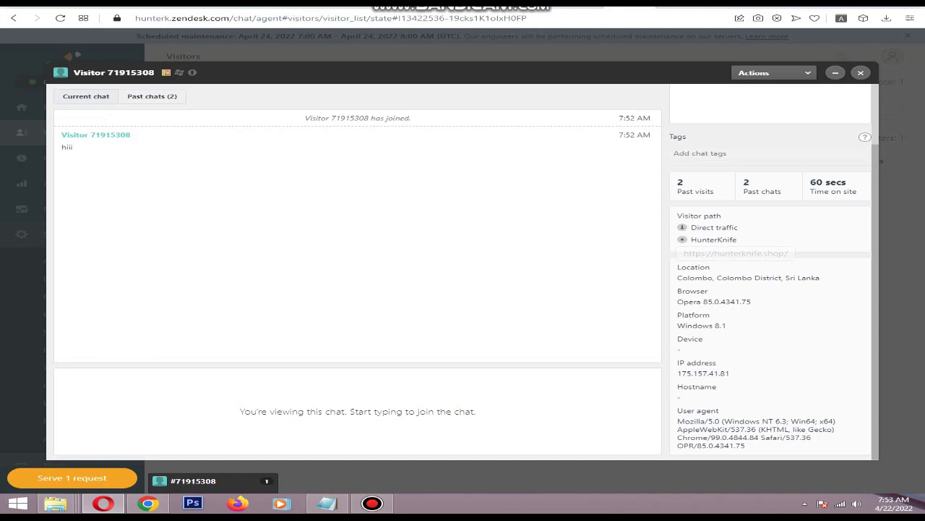
Step: Examine the visitor path details and the Customer Service auto-reply in the open chat
drag(691, 227, 738, 227)
click(760, 405)
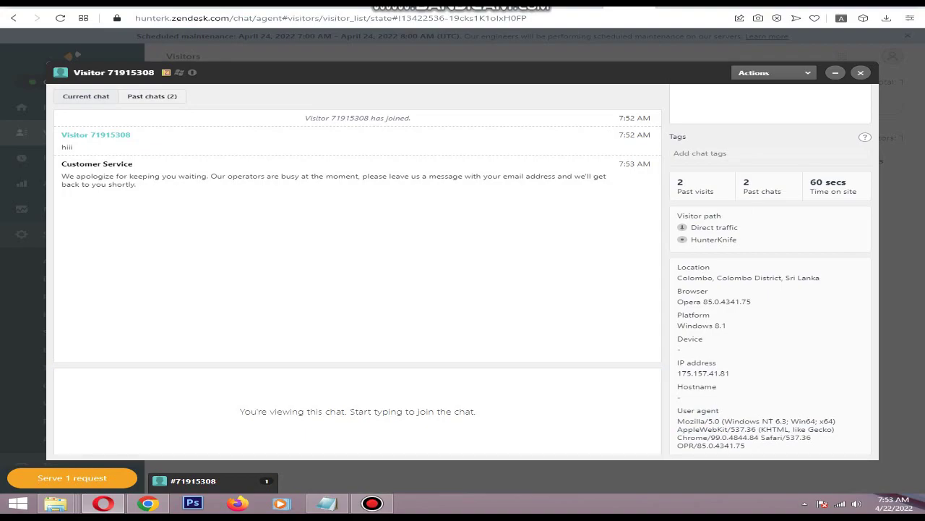
drag(61, 163, 137, 185)
click(239, 238)
drag(60, 164, 97, 165)
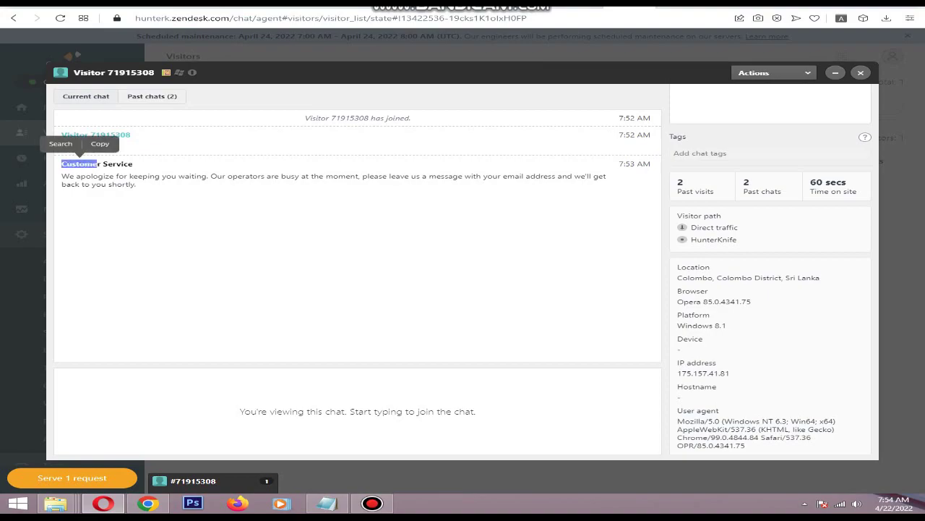
Step: Switch to the storefront and read the Customer Service auto-reply in its chat widget
click(683, 5)
mouse_move(708, 338)
mouse_down()
mouse_move(762, 379)
mouse_move(707, 337)
mouse_up()
click(780, 398)
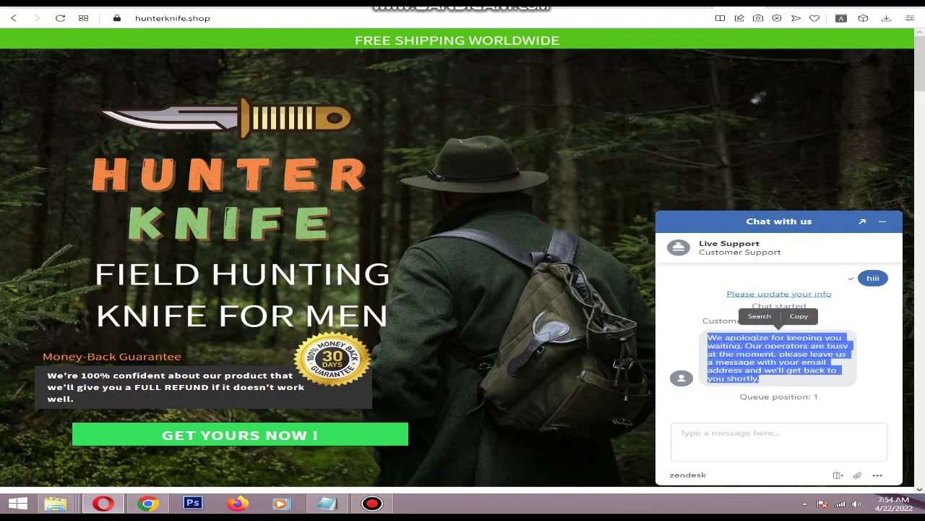
click(781, 373)
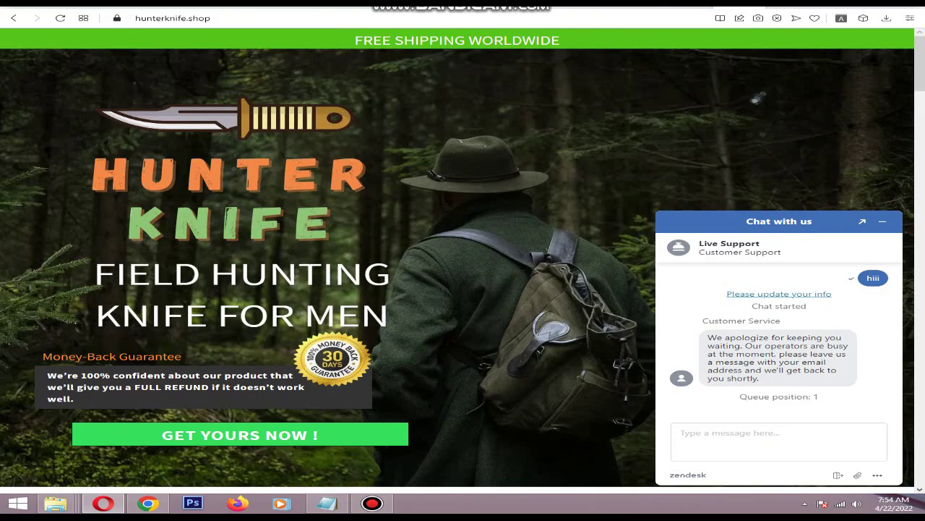
Step: Return to the visitor's chat in the Zendesk dashboard and reply with "Hi"
click(659, 8)
click(255, 411)
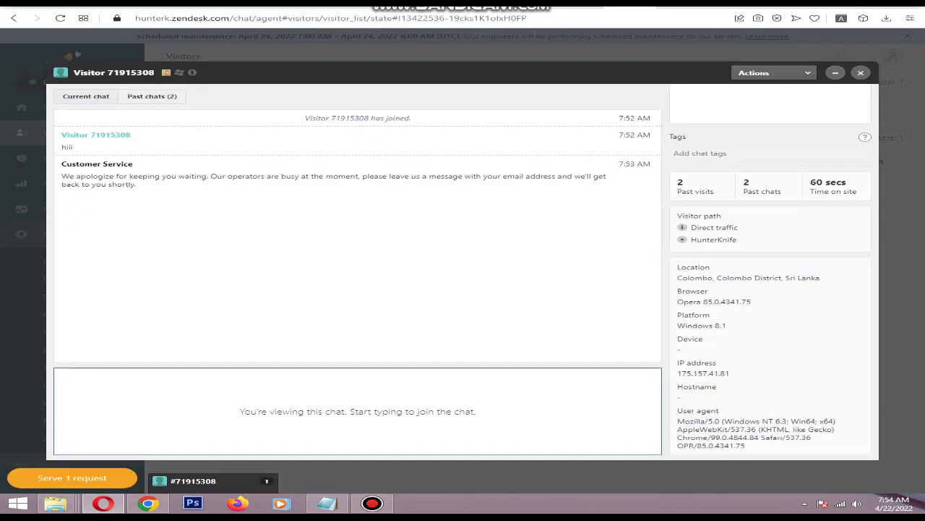
double_click(255, 411)
text(Hi)
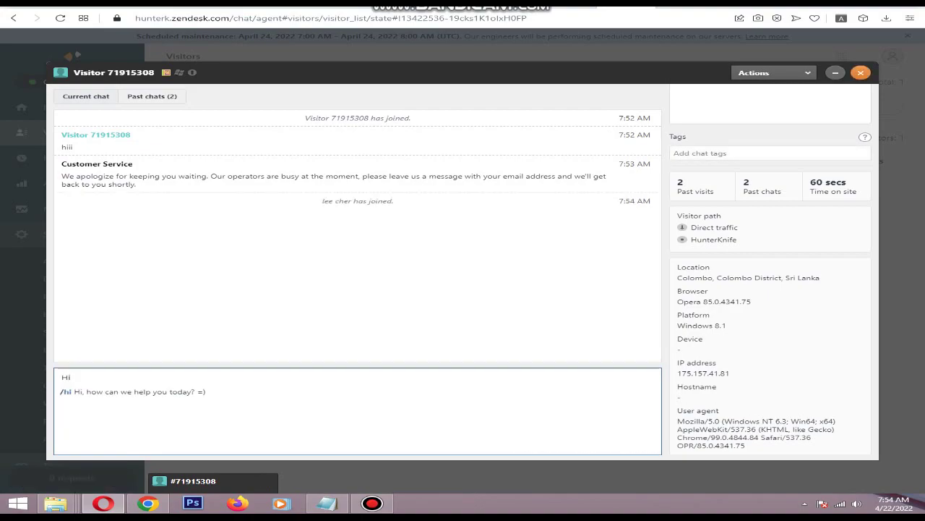
key(Return)
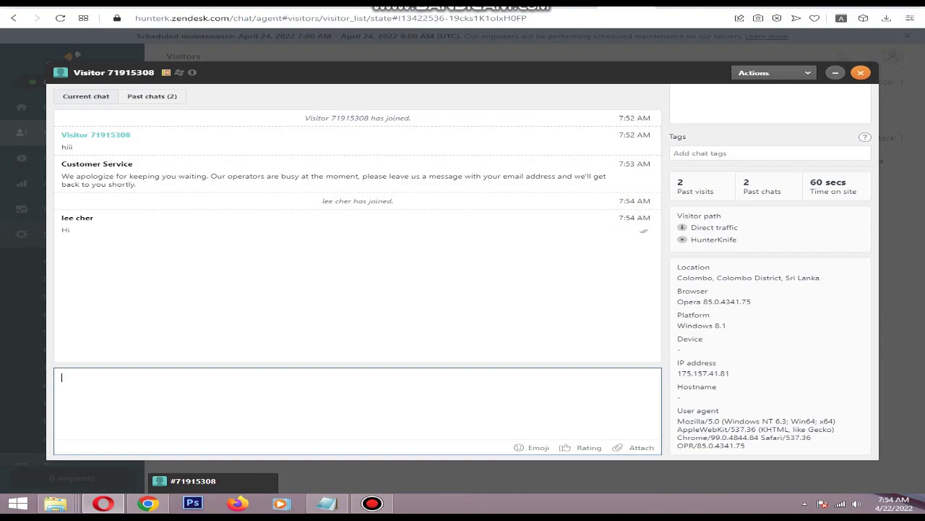
Step: Check the agent's "Hi" reply in the Zendesk chat and in the storefront's chat widget
double_click(65, 230)
click(66, 231)
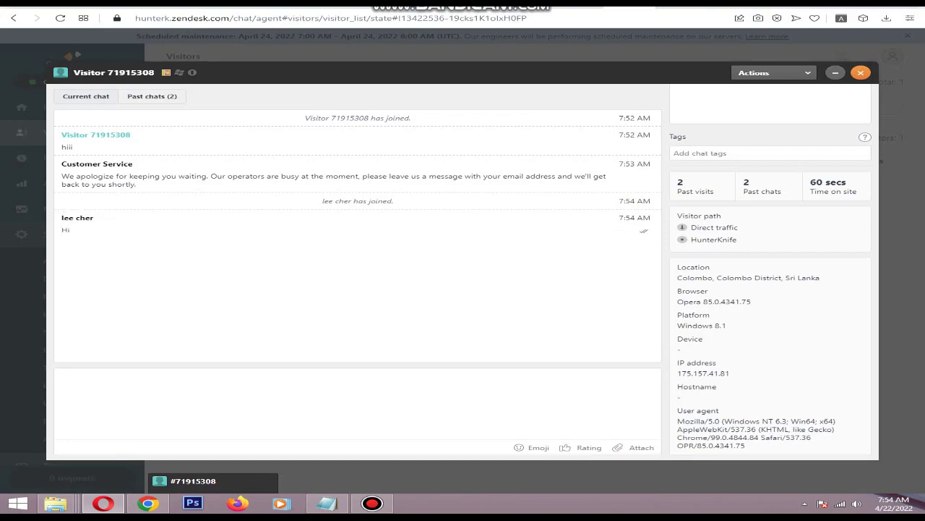
key(ctrl+Tab)
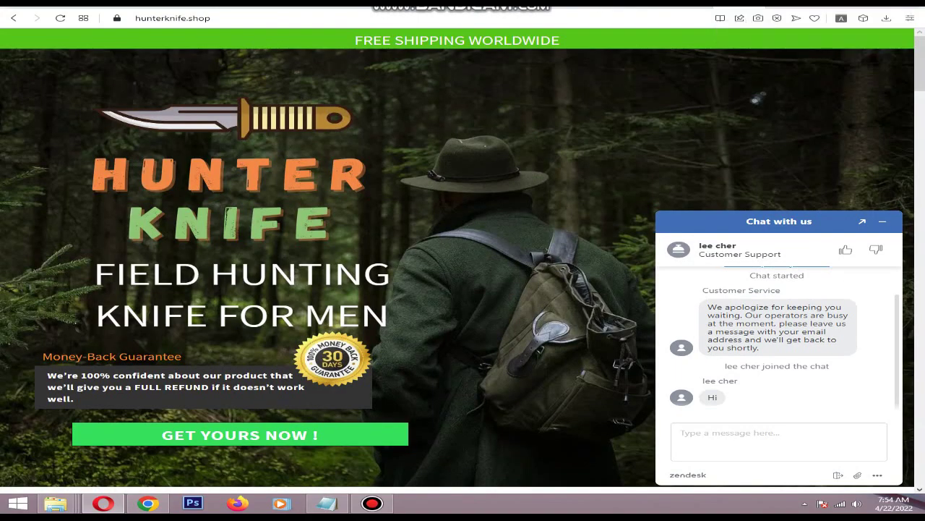
Step: Return from the storefront to the visitor's chat in the Zendesk dashboard and end the chat
click(751, 439)
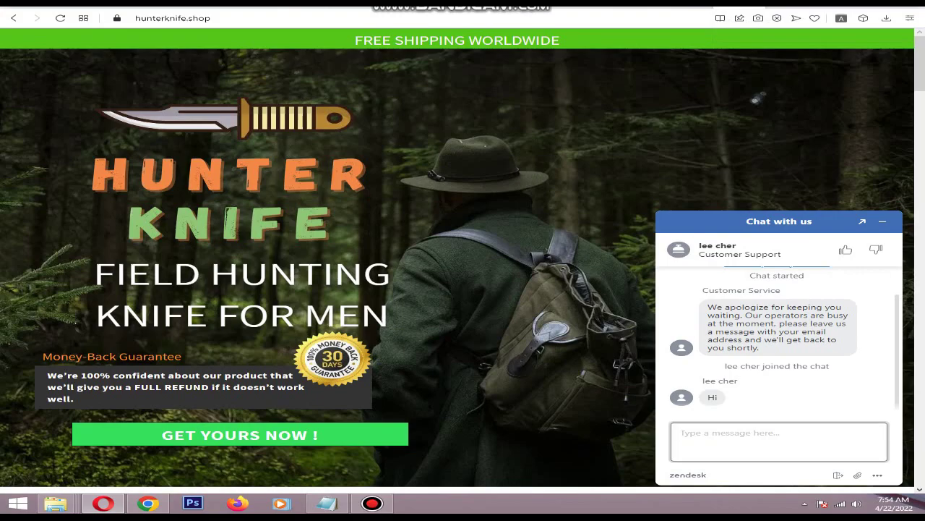
click(686, 6)
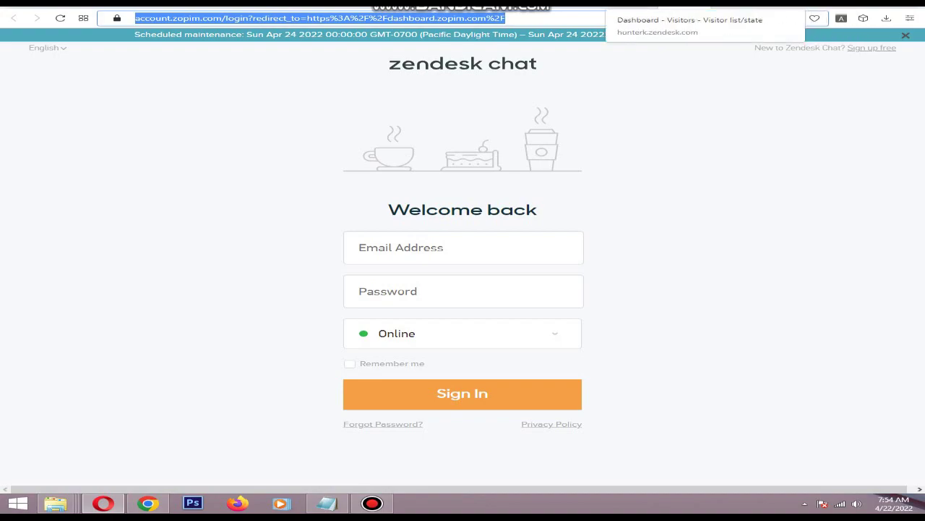
click(643, 6)
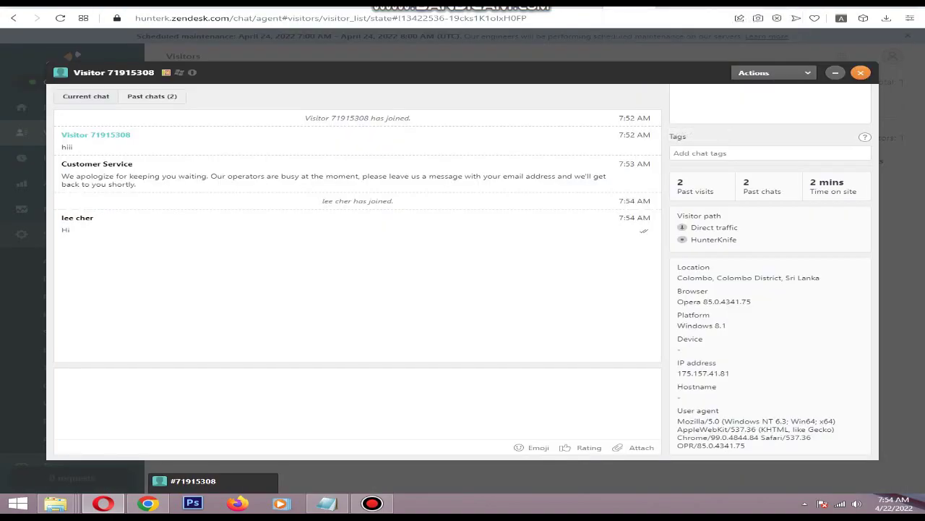
click(861, 73)
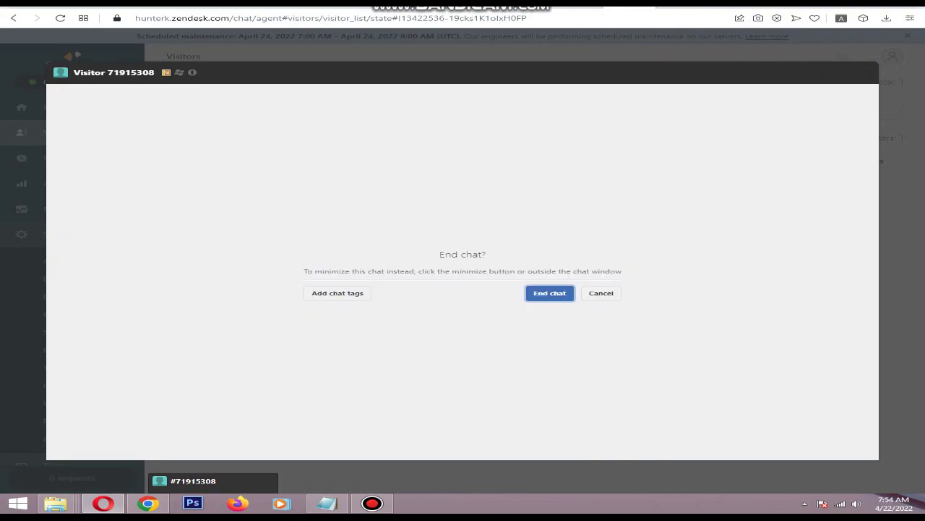
drag(440, 255, 488, 255)
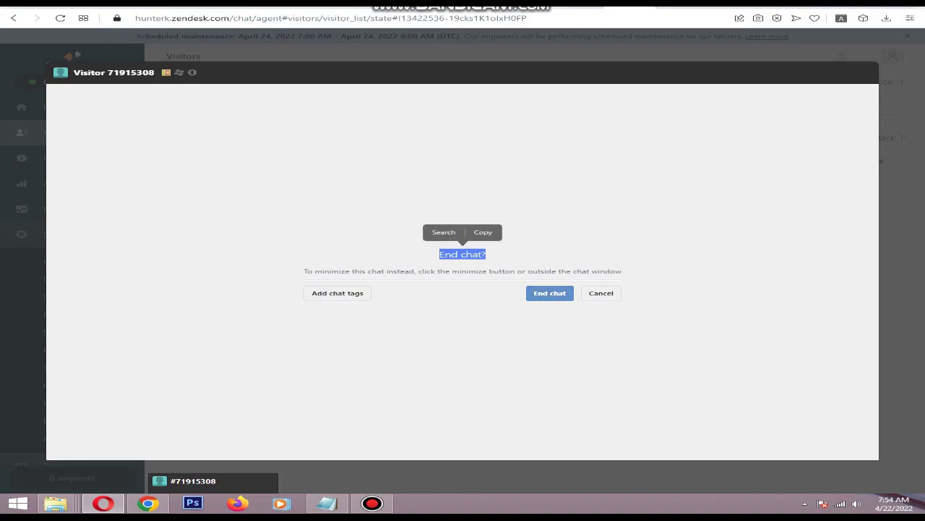
click(550, 293)
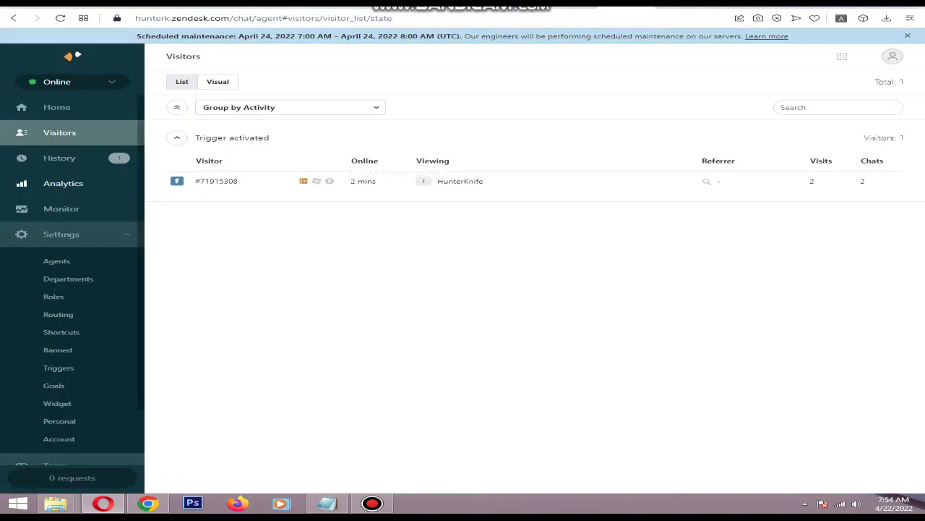
Step: Open the Analytics chat reports and review the chat totals, satisfaction ratings and chat timings
click(63, 184)
scroll(275, 253, down, 3)
scroll(275, 253, up, 3)
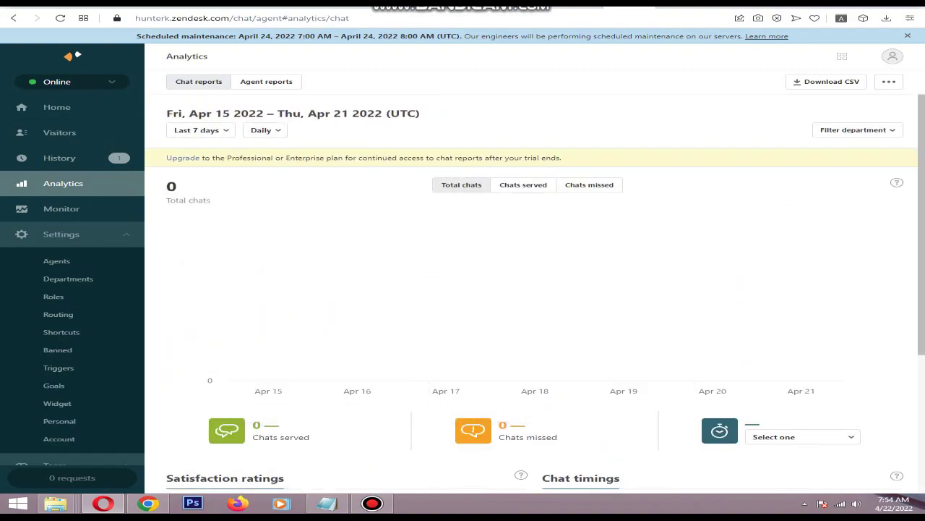
scroll(532, 289, down, 3)
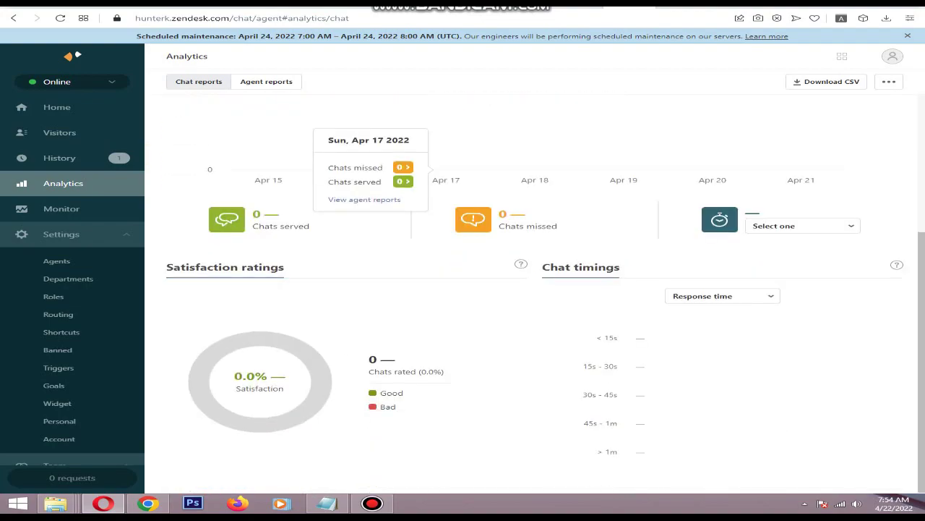
scroll(531, 289, up, 3)
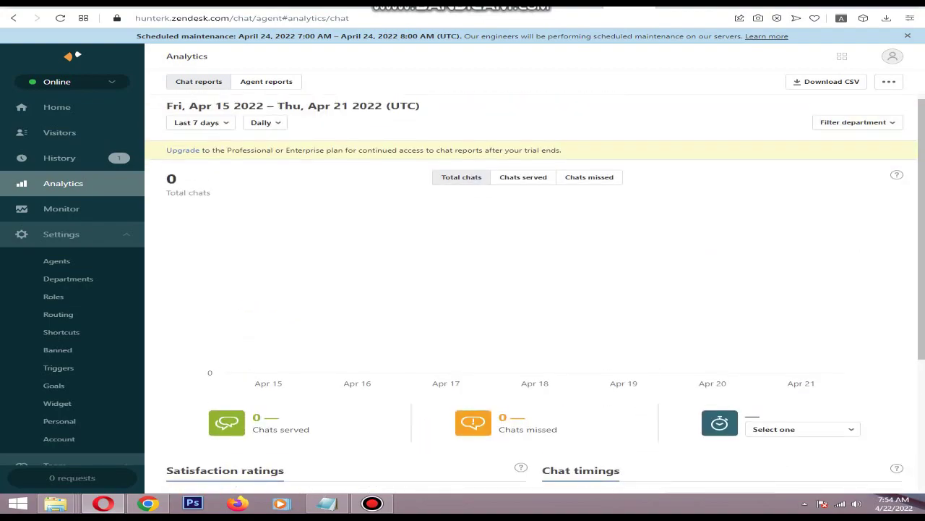